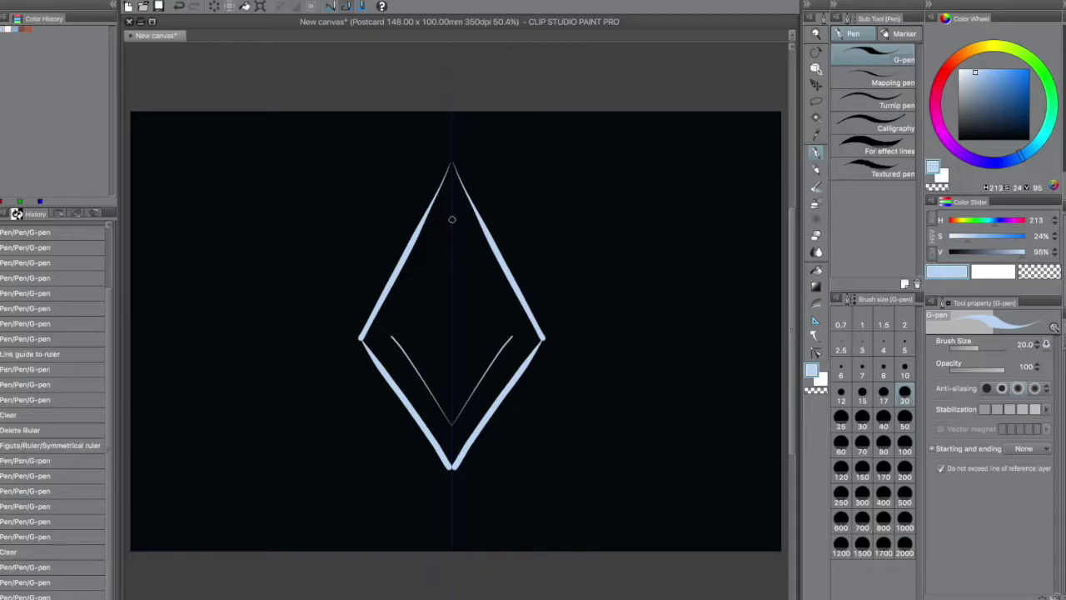
# Complete the inner diamond's upper edges with the G-pen and draw a smaller diamond inside it
pyautogui.press('super+z')
pyautogui.press('super+z')
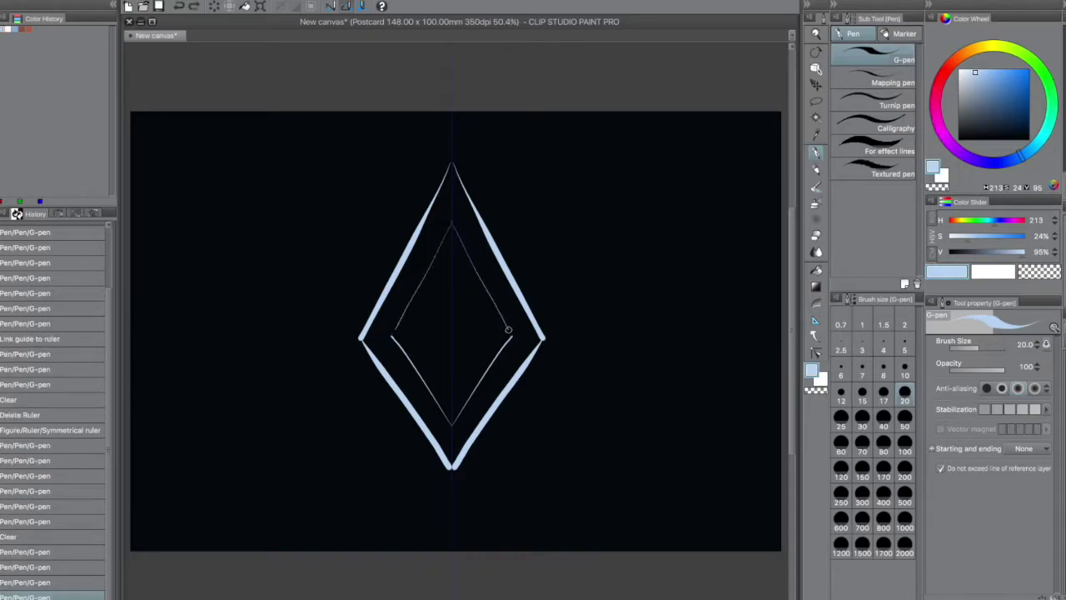
pyautogui.moveTo(454, 252)
pyautogui.mouseDown()
pyautogui.moveTo(498, 332)
pyautogui.moveTo(485, 326)
pyautogui.moveTo(491, 335)
pyautogui.moveTo(454, 392)
pyautogui.mouseUp()
pyautogui.press('super+z')
pyautogui.press('super+z')
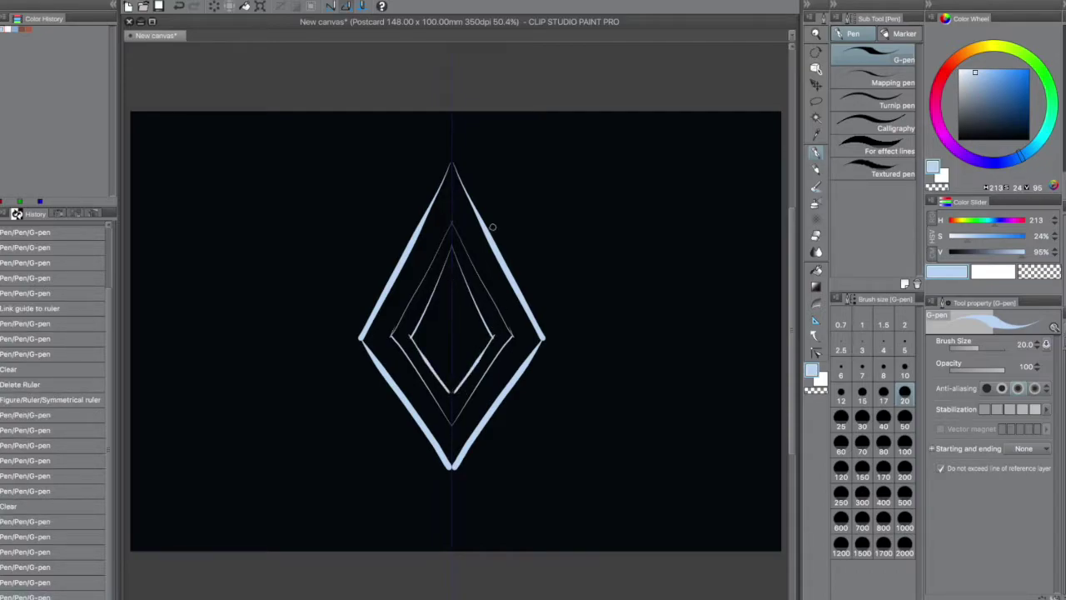
# Retrace the outer diamond's upper edges from the apex down to the side corners
pyautogui.moveTo(452, 164); pyautogui.dragTo(513, 278)
pyautogui.press('super+z')
pyautogui.moveTo(454, 165)
pyautogui.mouseDown()
pyautogui.moveTo(545, 342)
pyautogui.moveTo(475, 439)
pyautogui.moveTo(543, 338)
pyautogui.mouseUp()
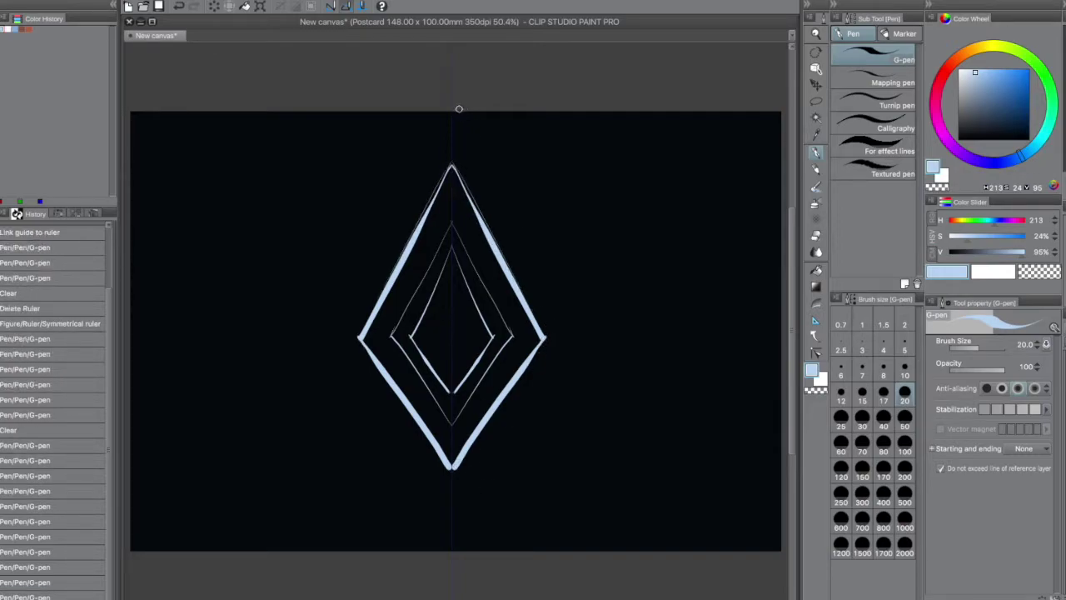
# Draw mirrored long slanted lines flanking the diamond, running from the canvas's upper edge to its lower edge
pyautogui.moveTo(459, 109); pyautogui.dragTo(709, 516)
pyautogui.press('super+z')
pyautogui.moveTo(730, 590); pyautogui.dragTo(465, 65)
# Draw three nested peaked chevrons below each side of the diamond, reaching down to the canvas edge
pyautogui.moveTo(563, 358)
pyautogui.mouseDown()
pyautogui.moveTo(471, 546)
pyautogui.moveTo(565, 373)
pyautogui.moveTo(656, 563)
pyautogui.mouseUp()
pyautogui.hotkey('ctrl', 'z')
pyautogui.moveTo(504, 555)
pyautogui.mouseDown()
pyautogui.moveTo(559, 427)
pyautogui.moveTo(581, 472)
pyautogui.moveTo(548, 535)
pyautogui.moveTo(561, 445)
pyautogui.moveTo(505, 532)
pyautogui.moveTo(561, 414)
pyautogui.moveTo(602, 498)
pyautogui.moveTo(512, 557)
pyautogui.moveTo(557, 448)
pyautogui.moveTo(606, 550)
pyautogui.mouseUp()
pyautogui.press('super+z')
pyautogui.hotkey('ctrl', 'z')
# Fill the lower part of the slanted bands beside the chevrons with a row of small alternating triangles
pyautogui.moveTo(585, 340)
pyautogui.mouseDown()
pyautogui.moveTo(609, 380)
pyautogui.moveTo(591, 335)
pyautogui.moveTo(574, 372)
pyautogui.moveTo(587, 339)
pyautogui.mouseUp()
pyautogui.press('super+z')
pyautogui.moveTo(585, 383)
pyautogui.mouseDown()
pyautogui.moveTo(616, 393)
pyautogui.moveTo(596, 410)
pyautogui.moveTo(592, 390)
pyautogui.moveTo(613, 391)
pyautogui.moveTo(601, 415)
pyautogui.moveTo(616, 412)
pyautogui.moveTo(636, 445)
pyautogui.moveTo(619, 402)
pyautogui.mouseUp()
pyautogui.press('super+z')
pyautogui.moveTo(619, 454)
pyautogui.mouseDown()
pyautogui.moveTo(671, 517)
pyautogui.moveTo(656, 474)
pyautogui.mouseUp()
pyautogui.moveTo(655, 521); pyautogui.dragTo(654, 518)
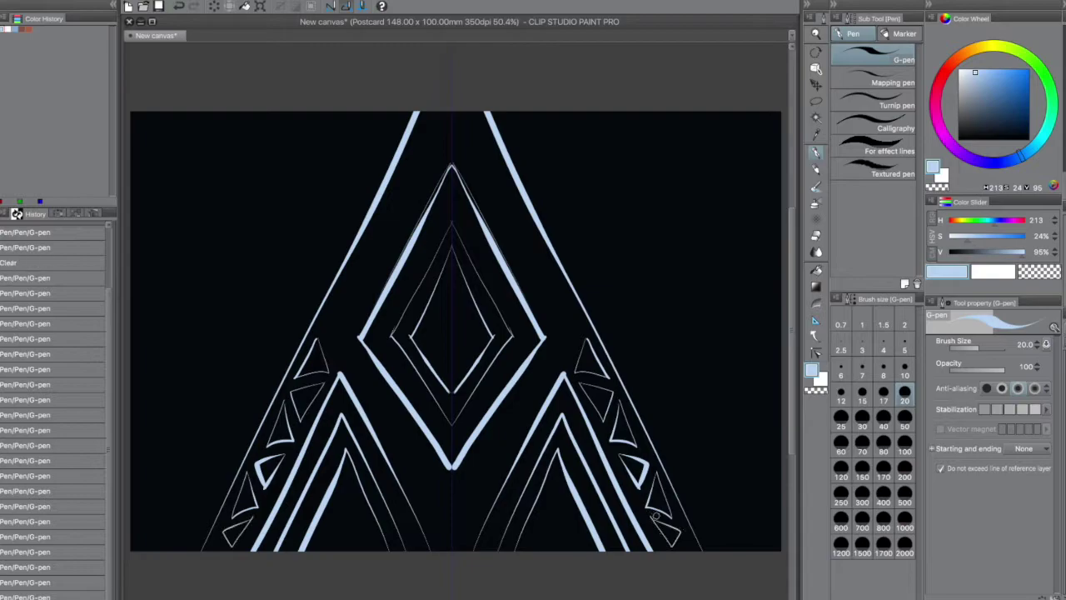
# Continue the row of small triangles up the slanted bands beside the diamond's upper edges
pyautogui.moveTo(552, 316)
pyautogui.mouseDown()
pyautogui.moveTo(579, 315)
pyautogui.moveTo(552, 312)
pyautogui.mouseUp()
pyautogui.moveTo(542, 262); pyautogui.dragTo(541, 265)
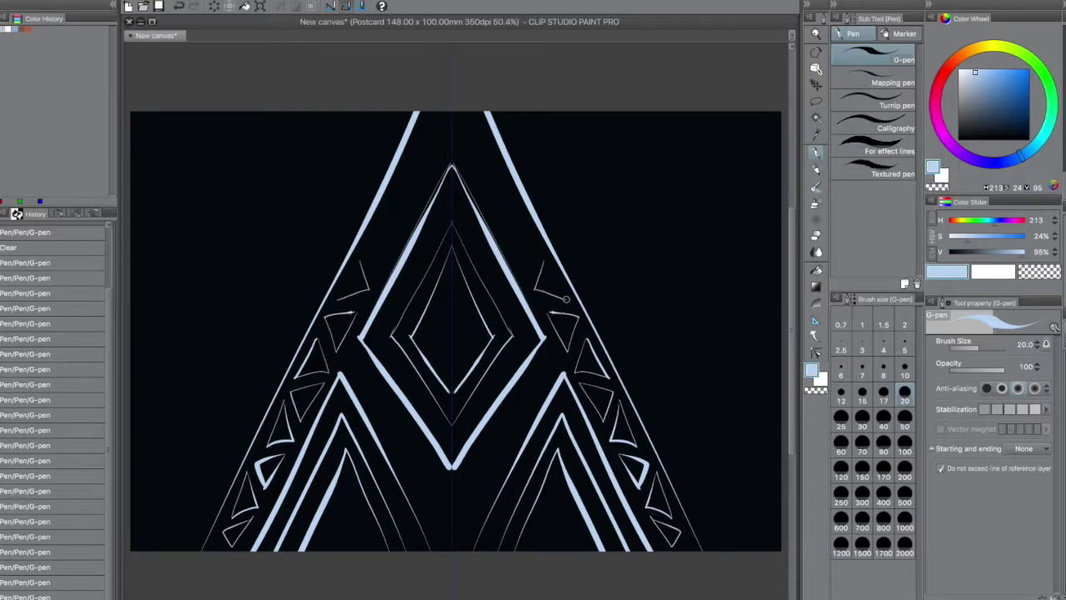
pyautogui.moveTo(506, 234)
pyautogui.mouseDown()
pyautogui.moveTo(528, 268)
pyautogui.moveTo(517, 239)
pyautogui.moveTo(532, 260)
pyautogui.moveTo(543, 293)
pyautogui.mouseUp()
pyautogui.press('super+z')
pyautogui.press('super+z')
pyautogui.press('super+z')
pyautogui.moveTo(541, 247)
pyautogui.mouseDown()
pyautogui.moveTo(515, 248)
pyautogui.moveTo(531, 236)
pyautogui.moveTo(517, 205)
pyautogui.moveTo(503, 227)
pyautogui.mouseUp()
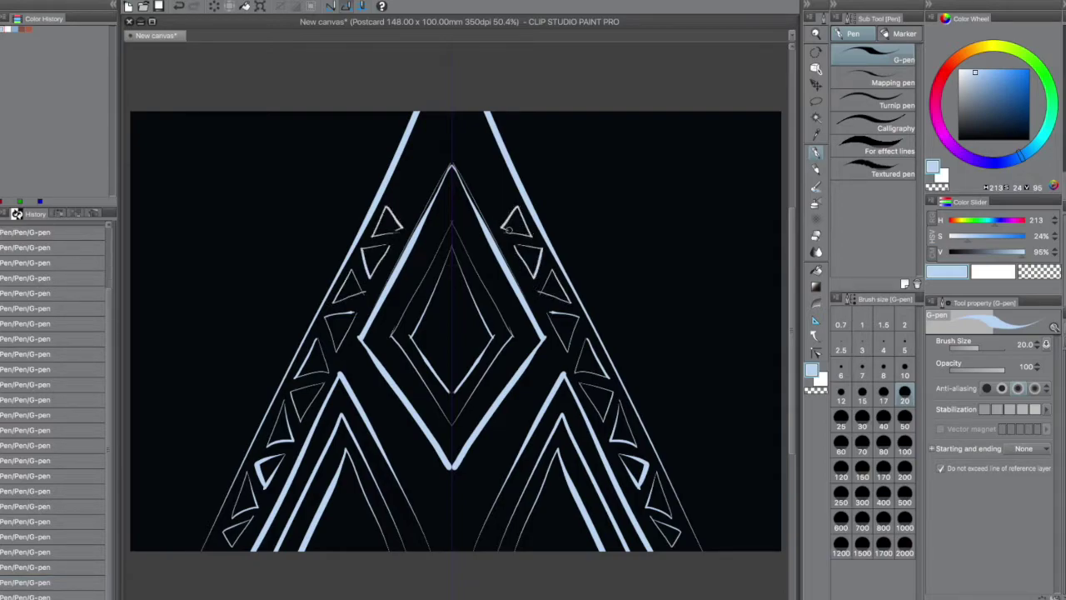
# Finish the triangle row around the diamond's apex, ending with a mirrored pair above the tip
pyautogui.moveTo(507, 187)
pyautogui.mouseDown()
pyautogui.moveTo(505, 213)
pyautogui.moveTo(483, 185)
pyautogui.moveTo(500, 178)
pyautogui.moveTo(488, 147)
pyautogui.mouseUp()
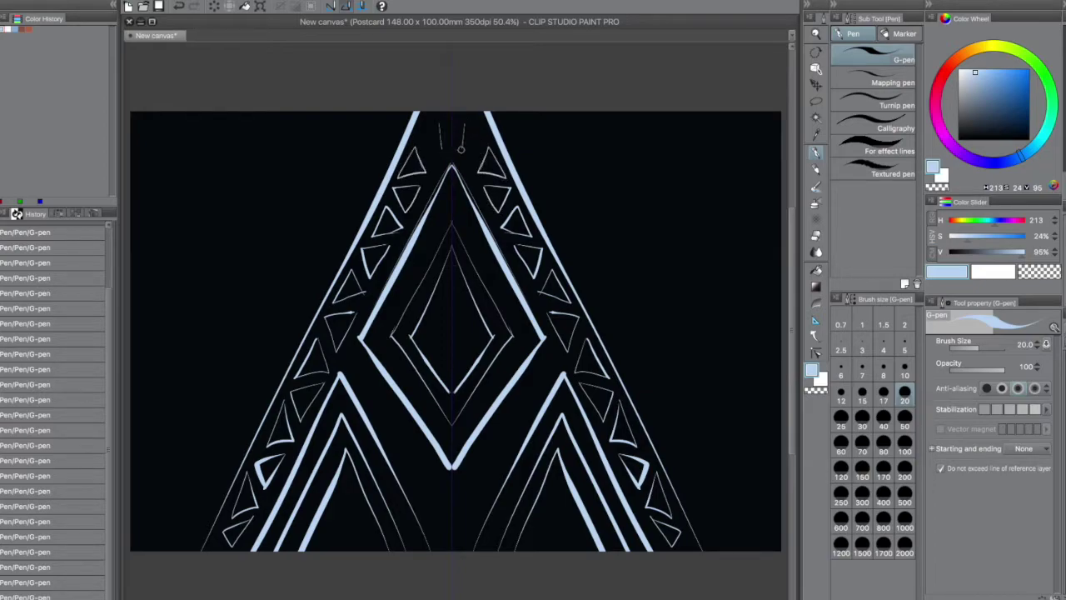
pyautogui.hotkey('ctrl', 'z')
pyautogui.moveTo(462, 125)
pyautogui.mouseDown()
pyautogui.moveTo(462, 163)
pyautogui.moveTo(479, 147)
pyautogui.moveTo(461, 122)
pyautogui.mouseUp()
pyautogui.hotkey('ctrl', 'z')
# Draw a row of small triangles between the diamond's lower edges and the chevrons
pyautogui.moveTo(537, 358)
pyautogui.mouseDown()
pyautogui.moveTo(541, 397)
pyautogui.moveTo(537, 365)
pyautogui.mouseUp()
pyautogui.hotkey('ctrl', 'z')
pyautogui.moveTo(512, 403)
pyautogui.mouseDown()
pyautogui.moveTo(529, 414)
pyautogui.moveTo(508, 416)
pyautogui.moveTo(531, 392)
pyautogui.moveTo(513, 424)
pyautogui.moveTo(525, 383)
pyautogui.moveTo(528, 421)
pyautogui.mouseUp()
pyautogui.hotkey('ctrl', 'z')
pyautogui.hotkey('ctrl', 'z')
pyautogui.moveTo(528, 421)
pyautogui.mouseDown()
pyautogui.moveTo(502, 456)
pyautogui.moveTo(498, 429)
pyautogui.moveTo(518, 435)
pyautogui.moveTo(503, 458)
pyautogui.moveTo(482, 450)
pyautogui.moveTo(486, 484)
pyautogui.moveTo(493, 440)
pyautogui.mouseUp()
pyautogui.hotkey('ctrl', 'z')
pyautogui.moveTo(493, 439)
pyautogui.mouseDown()
pyautogui.moveTo(495, 480)
pyautogui.moveTo(480, 468)
pyautogui.moveTo(469, 490)
pyautogui.moveTo(469, 469)
pyautogui.moveTo(479, 502)
pyautogui.moveTo(469, 499)
pyautogui.moveTo(473, 477)
pyautogui.moveTo(468, 512)
pyautogui.mouseUp()
pyautogui.hotkey('ctrl', 'z')
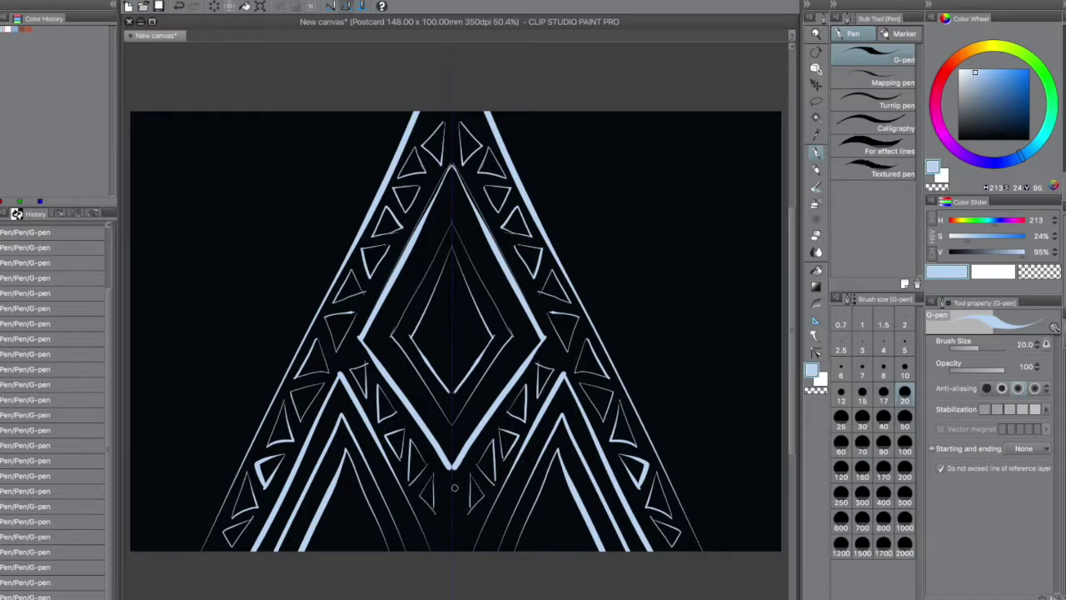
# Draw crossing lines below the diamond's lower tip and a narrow pointed shape inside the innermost diamond
pyautogui.hotkey('ctrl', 'z')
pyautogui.moveTo(452, 479)
pyautogui.mouseDown()
pyautogui.moveTo(462, 508)
pyautogui.moveTo(431, 551)
pyautogui.mouseUp()
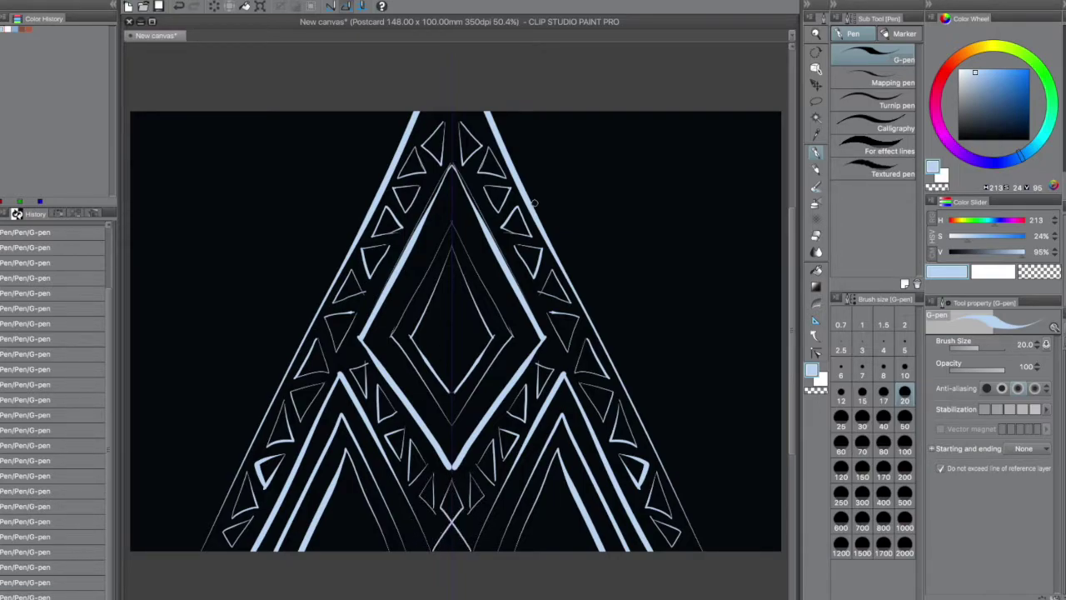
pyautogui.moveTo(453, 288)
pyautogui.mouseDown()
pyautogui.moveTo(463, 329)
pyautogui.moveTo(455, 360)
pyautogui.moveTo(459, 296)
pyautogui.moveTo(452, 368)
pyautogui.mouseUp()
pyautogui.hotkey('ctrl', 'z')
pyautogui.moveTo(559, 203)
pyautogui.mouseDown()
pyautogui.moveTo(619, 94)
pyautogui.moveTo(552, 207)
pyautogui.moveTo(775, 191)
pyautogui.mouseUp()
pyautogui.hotkey('ctrl', 'z')
pyautogui.hotkey('ctrl', 'z')
pyautogui.moveTo(580, 104)
pyautogui.mouseDown()
pyautogui.moveTo(551, 194)
pyautogui.moveTo(690, 165)
pyautogui.moveTo(651, 102)
pyautogui.moveTo(611, 149)
pyautogui.moveTo(628, 103)
pyautogui.moveTo(658, 148)
pyautogui.moveTo(580, 187)
pyautogui.moveTo(582, 222)
pyautogui.moveTo(712, 175)
pyautogui.moveTo(660, 96)
pyautogui.moveTo(634, 170)
pyautogui.moveTo(602, 135)
pyautogui.moveTo(621, 128)
pyautogui.moveTo(637, 107)
pyautogui.mouseUp()
pyautogui.hotkey('ctrl', 'z')
pyautogui.hotkey('ctrl', 'z')
pyautogui.hotkey('ctrl', 'z')
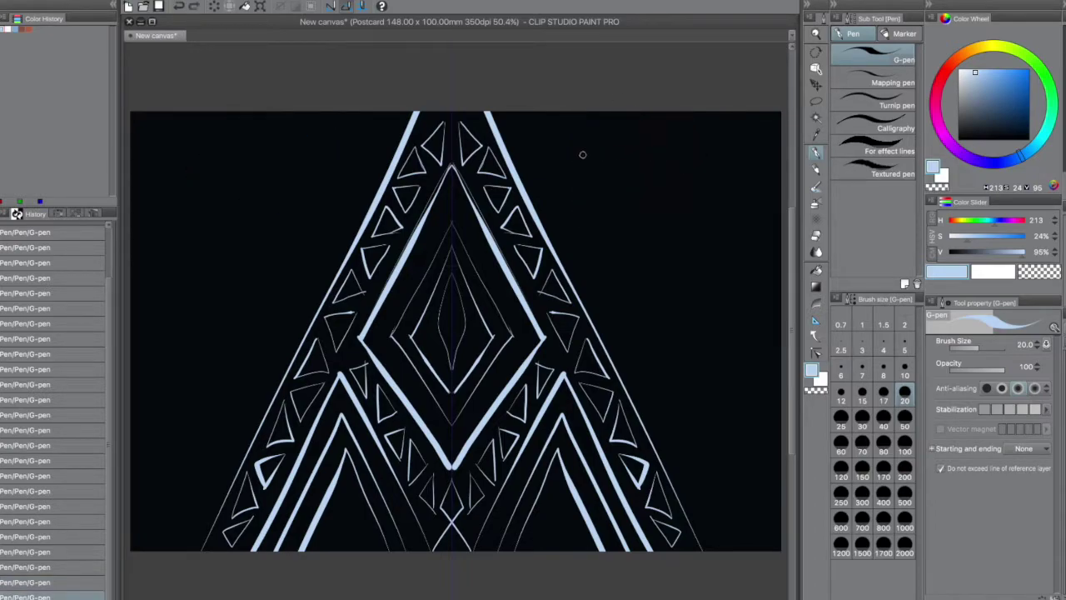
# Draw a second slanted line outside each band and a large zigzag outline in the outer side areas
pyautogui.moveTo(524, 105); pyautogui.dragTo(757, 583)
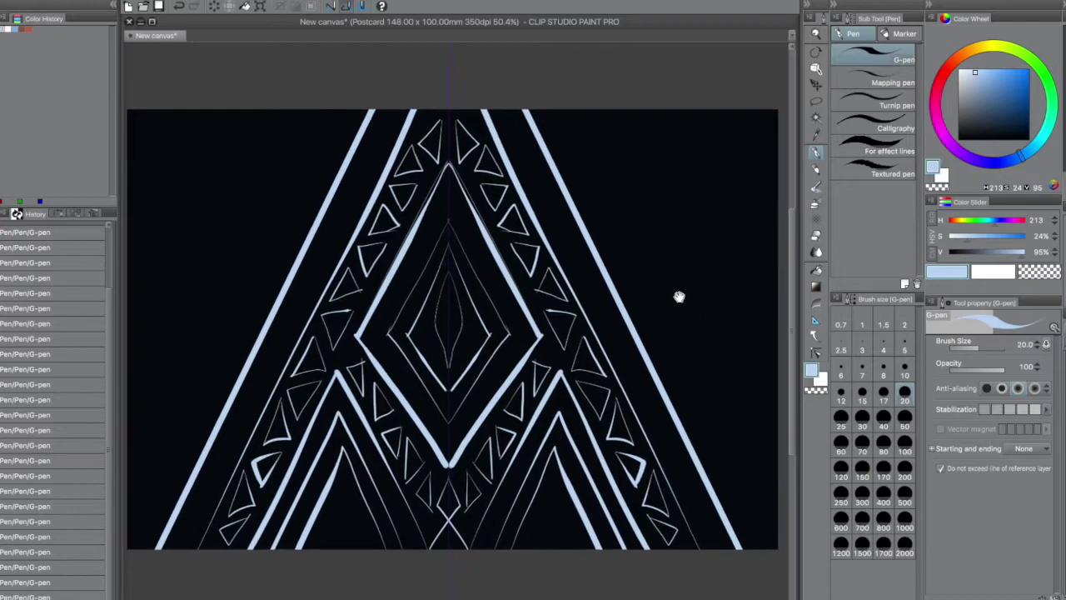
pyautogui.moveTo(662, 100)
pyautogui.mouseDown()
pyautogui.moveTo(625, 236)
pyautogui.moveTo(784, 272)
pyautogui.moveTo(711, 336)
pyautogui.moveTo(711, 384)
pyautogui.moveTo(785, 454)
pyautogui.moveTo(749, 514)
pyautogui.mouseUp()
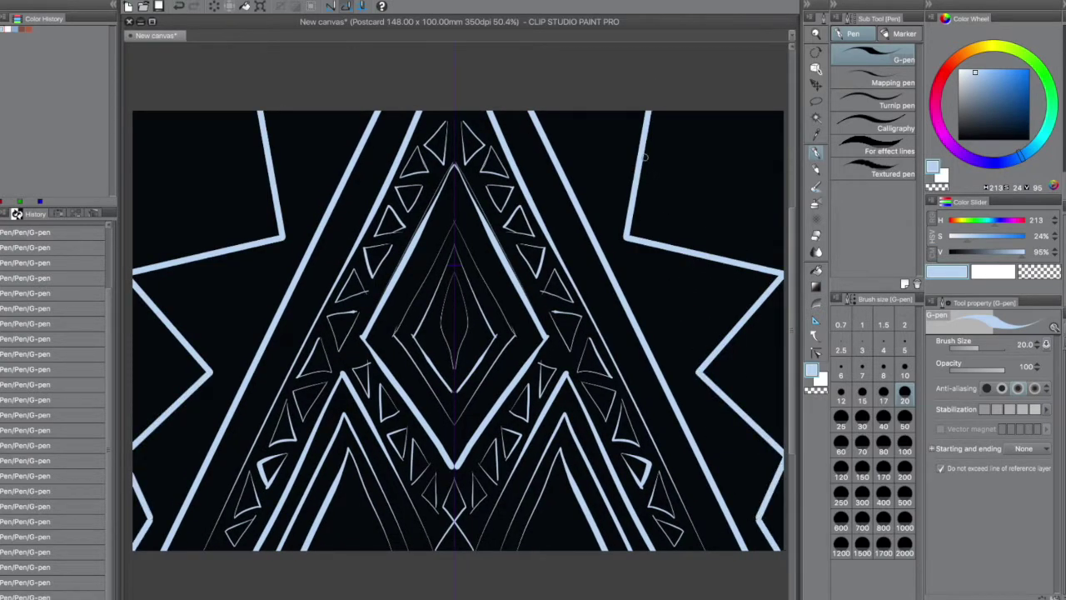
# Place a vertical symmetrical ruler through the middle of the new raster layer and return to the G-pen
pyautogui.moveTo(435, 297)
pyautogui.mouseDown()
pyautogui.moveTo(481, 247)
pyautogui.moveTo(500, 330)
pyautogui.mouseUp()
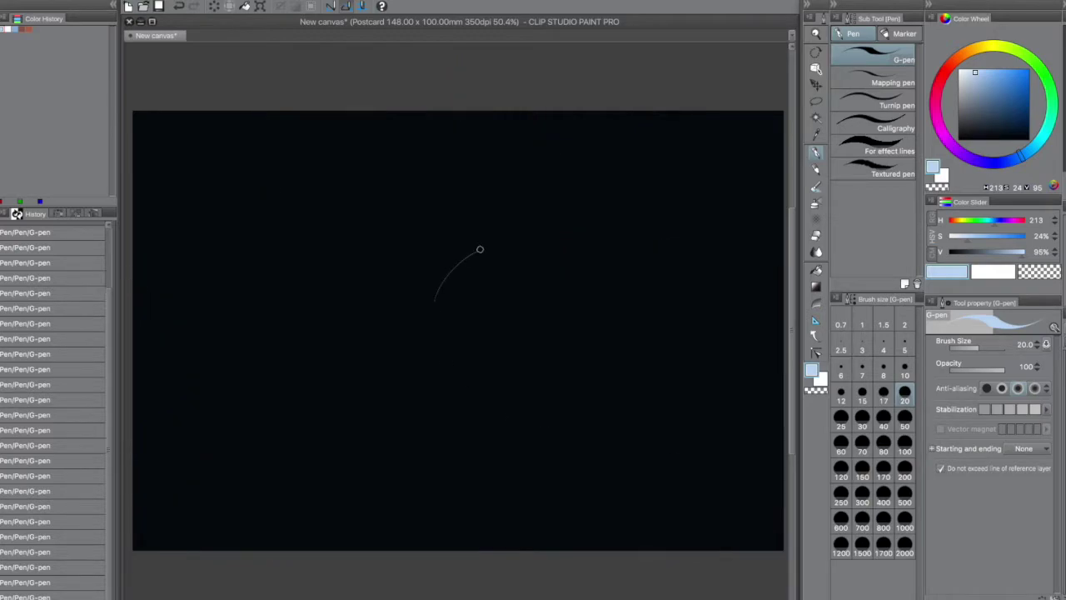
pyautogui.hotkey('ctrl', 'z')
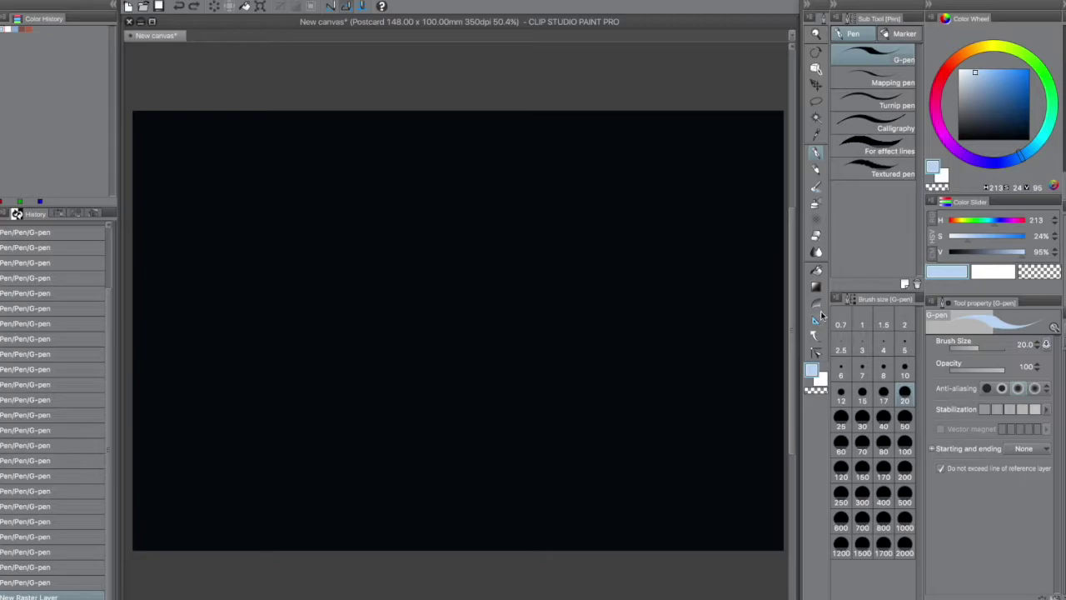
pyautogui.click(817, 320)
pyautogui.moveTo(461, 293); pyautogui.dragTo(464, 383)
pyautogui.click(816, 154)
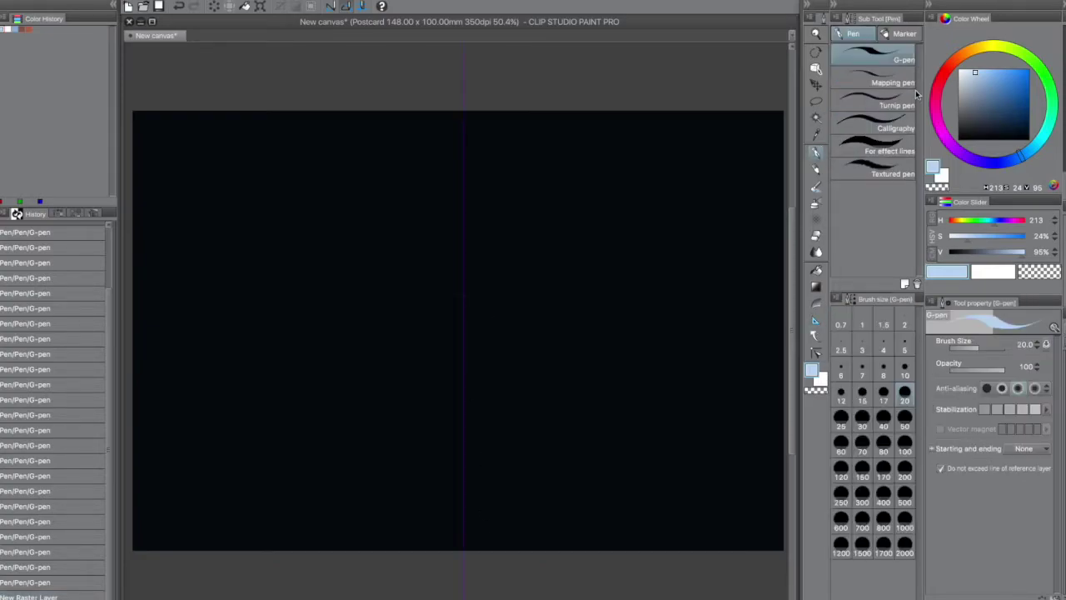
# Draw a large mirrored heart outline and a second, thinner heart nested inside it
pyautogui.moveTo(468, 252)
pyautogui.mouseDown()
pyautogui.moveTo(606, 361)
pyautogui.moveTo(475, 492)
pyautogui.moveTo(475, 213)
pyautogui.moveTo(688, 175)
pyautogui.moveTo(588, 423)
pyautogui.moveTo(464, 508)
pyautogui.mouseUp()
pyautogui.hotkey('ctrl', 'z')
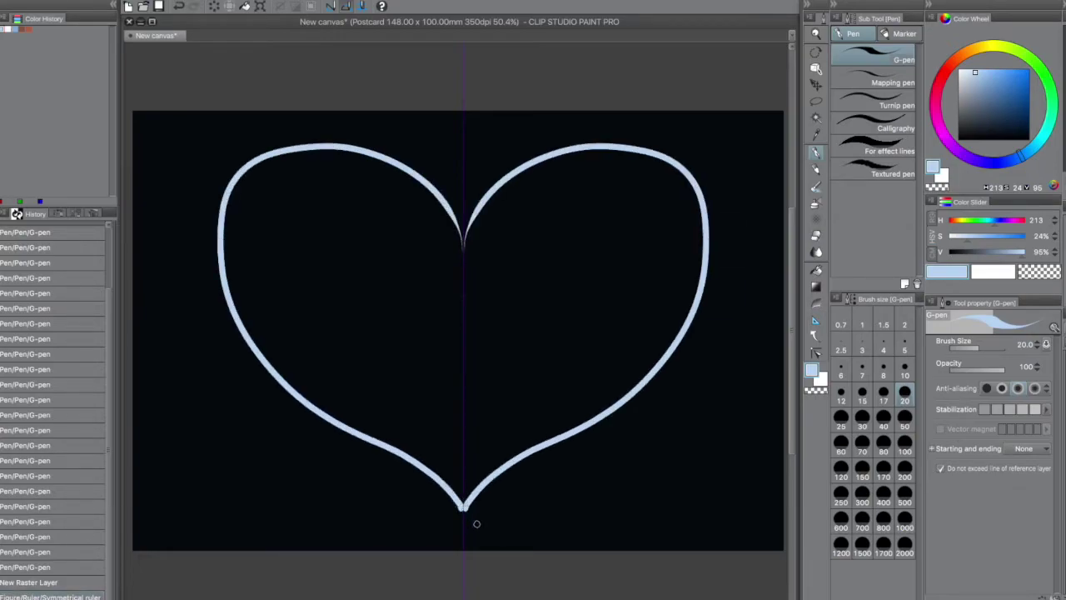
pyautogui.moveTo(463, 266)
pyautogui.mouseDown()
pyautogui.moveTo(667, 208)
pyautogui.moveTo(571, 409)
pyautogui.moveTo(476, 476)
pyautogui.mouseUp()
pyautogui.hotkey('ctrl', 'z')
pyautogui.moveTo(464, 260)
pyautogui.mouseDown()
pyautogui.moveTo(631, 190)
pyautogui.moveTo(622, 352)
pyautogui.moveTo(465, 486)
pyautogui.mouseUp()
pyautogui.hotkey('ctrl', 'z')
pyautogui.moveTo(463, 265)
pyautogui.mouseDown()
pyautogui.moveTo(655, 225)
pyautogui.moveTo(529, 431)
pyautogui.moveTo(465, 483)
pyautogui.moveTo(463, 499)
pyautogui.mouseUp()
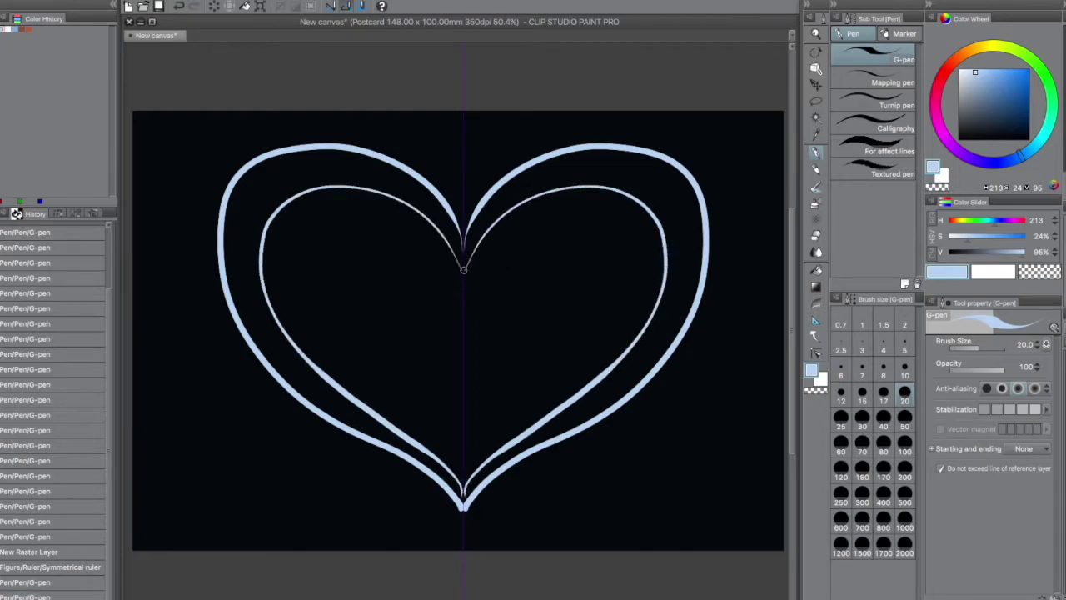
# Draw a third nested heart inside the others and extend a stem from its tip to the canvas's lower edge
pyautogui.hotkey('ctrl', 'z')
pyautogui.moveTo(468, 288)
pyautogui.mouseDown()
pyautogui.moveTo(520, 227)
pyautogui.moveTo(608, 220)
pyautogui.moveTo(627, 301)
pyautogui.moveTo(495, 412)
pyautogui.moveTo(463, 467)
pyautogui.moveTo(470, 551)
pyautogui.moveTo(463, 517)
pyautogui.moveTo(463, 551)
pyautogui.mouseUp()
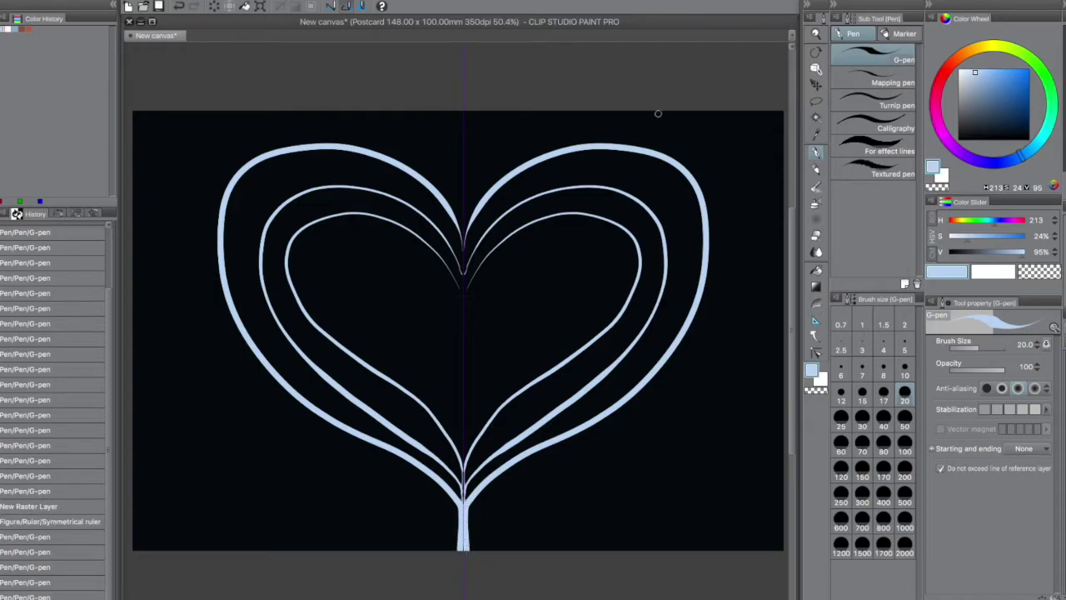
pyautogui.moveTo(519, 271)
pyautogui.mouseDown()
pyautogui.moveTo(504, 383)
pyautogui.moveTo(527, 305)
pyautogui.mouseUp()
pyautogui.hotkey('ctrl', 'z')
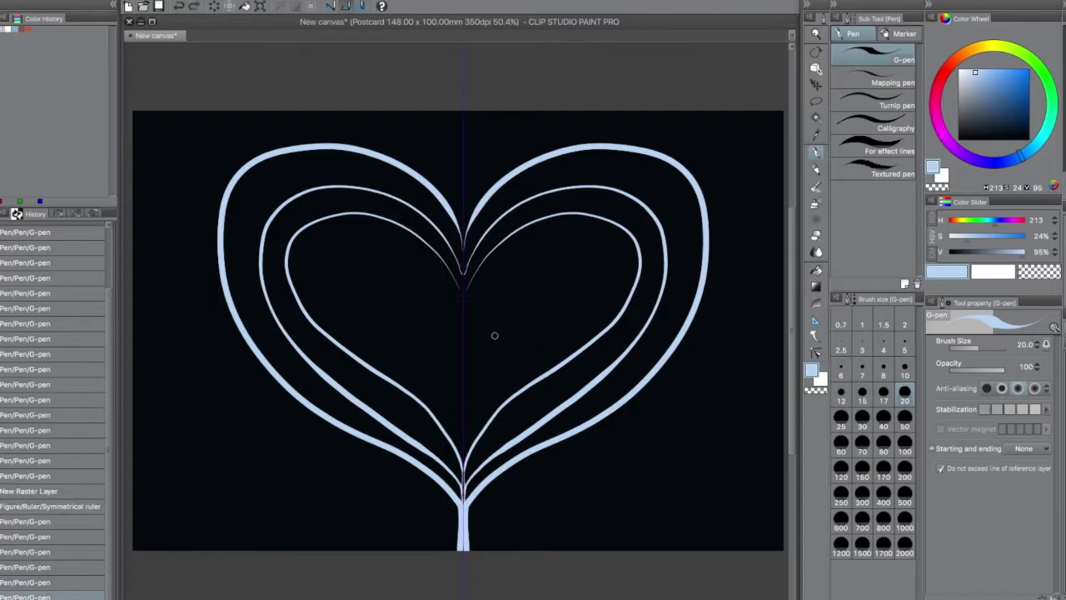
# Draw mirrored curved leaf-like ornaments above the heart's lobes and along its outer sides
pyautogui.moveTo(478, 114)
pyautogui.mouseDown()
pyautogui.moveTo(481, 178)
pyautogui.moveTo(612, 114)
pyautogui.moveTo(725, 234)
pyautogui.moveTo(712, 109)
pyautogui.mouseUp()
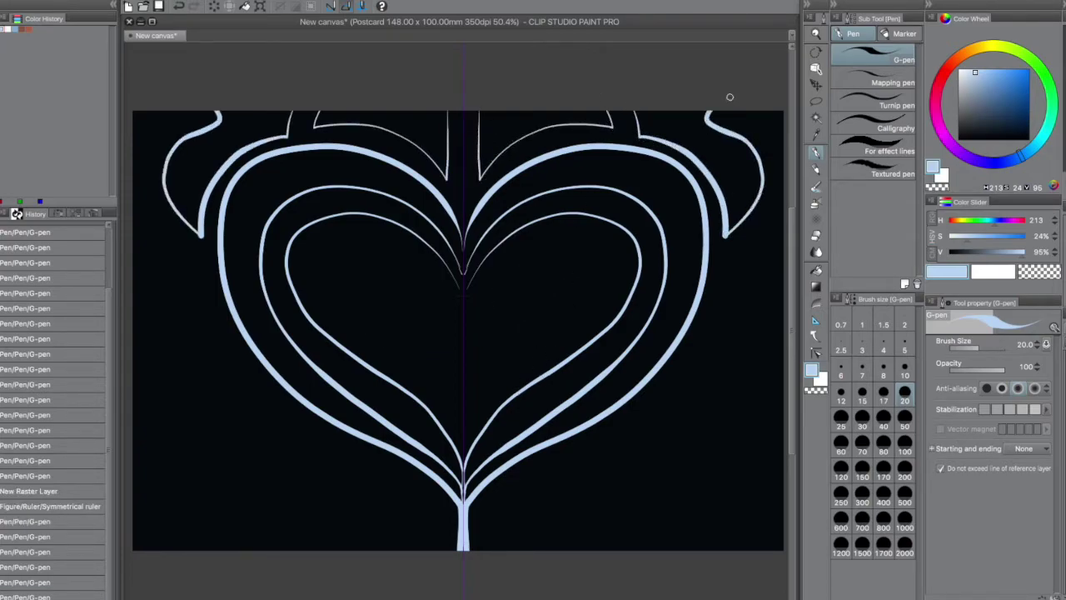
pyautogui.scroll(-1, 740, 226)
pyautogui.moveTo(767, 191)
pyautogui.mouseDown()
pyautogui.moveTo(715, 303)
pyautogui.moveTo(737, 421)
pyautogui.moveTo(760, 259)
pyautogui.moveTo(714, 270)
pyautogui.moveTo(639, 388)
pyautogui.mouseUp()
pyautogui.hotkey('ctrl', 'z')
pyautogui.hotkey('ctrl', 'z')
pyautogui.moveTo(717, 269)
pyautogui.mouseDown()
pyautogui.moveTo(667, 369)
pyautogui.moveTo(632, 405)
pyautogui.moveTo(739, 360)
pyautogui.moveTo(762, 202)
pyautogui.mouseUp()
pyautogui.hotkey('ctrl', 'z')
# Draw wavy mirrored leaf shapes beneath the heart, running down to the canvas's lower edge
pyautogui.moveTo(550, 452); pyautogui.dragTo(628, 415)
pyautogui.moveTo(629, 415); pyautogui.dragTo(582, 539)
pyautogui.moveTo(553, 452)
pyautogui.mouseDown()
pyautogui.moveTo(537, 481)
pyautogui.moveTo(535, 540)
pyautogui.mouseUp()
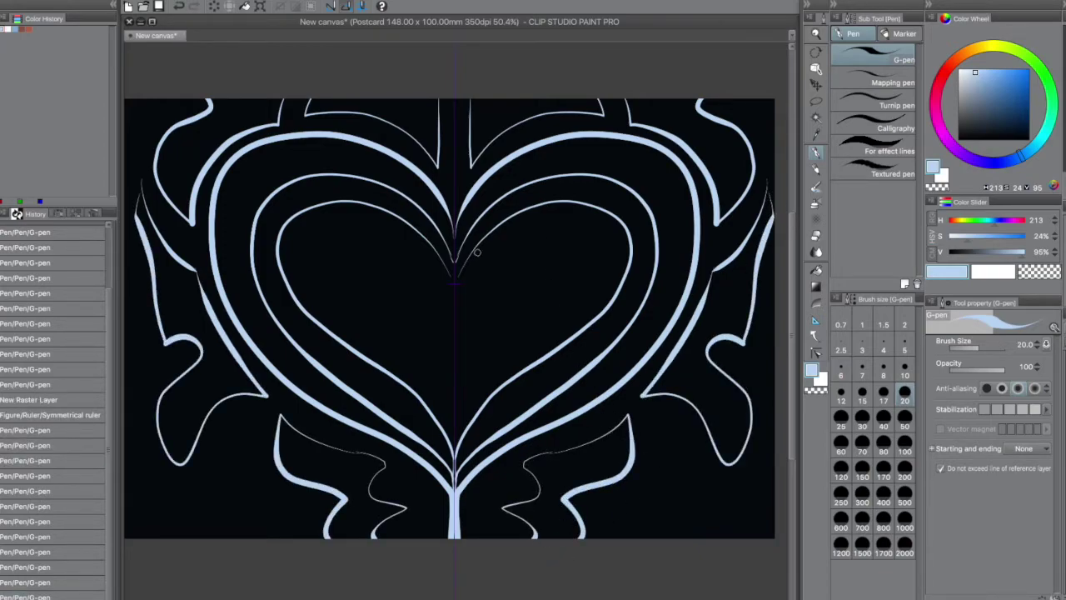
# Draw a fourth, innermost heart and a mirrored pair of slanted almond shapes inside it
pyautogui.moveTo(479, 261)
pyautogui.mouseDown()
pyautogui.moveTo(568, 325)
pyautogui.moveTo(458, 429)
pyautogui.moveTo(455, 465)
pyautogui.mouseUp()
pyautogui.moveTo(482, 313)
pyautogui.mouseDown()
pyautogui.moveTo(563, 250)
pyautogui.moveTo(483, 315)
pyautogui.mouseUp()
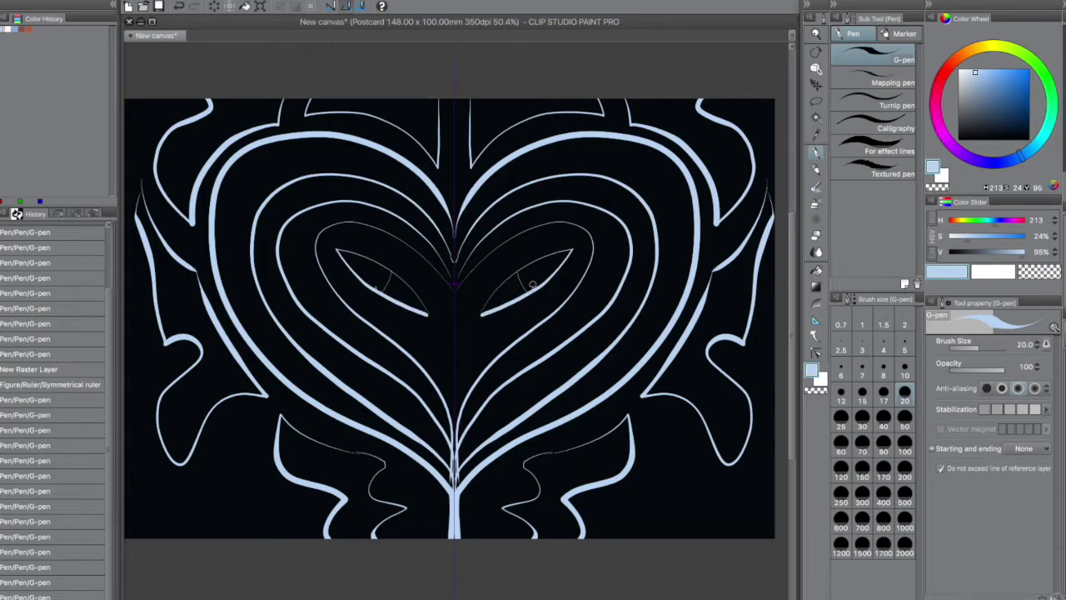
pyautogui.hotkey('ctrl', 'z')
# Add small angular accent shapes inside the ornaments at the heart's upper sides
pyautogui.moveTo(651, 97)
pyautogui.mouseDown()
pyautogui.moveTo(699, 125)
pyautogui.moveTo(726, 162)
pyautogui.moveTo(724, 140)
pyautogui.mouseUp()
pyautogui.moveTo(766, 181)
pyautogui.mouseDown()
pyautogui.moveTo(773, 212)
pyautogui.moveTo(758, 223)
pyautogui.mouseUp()
pyautogui.hotkey('ctrl', 'z')
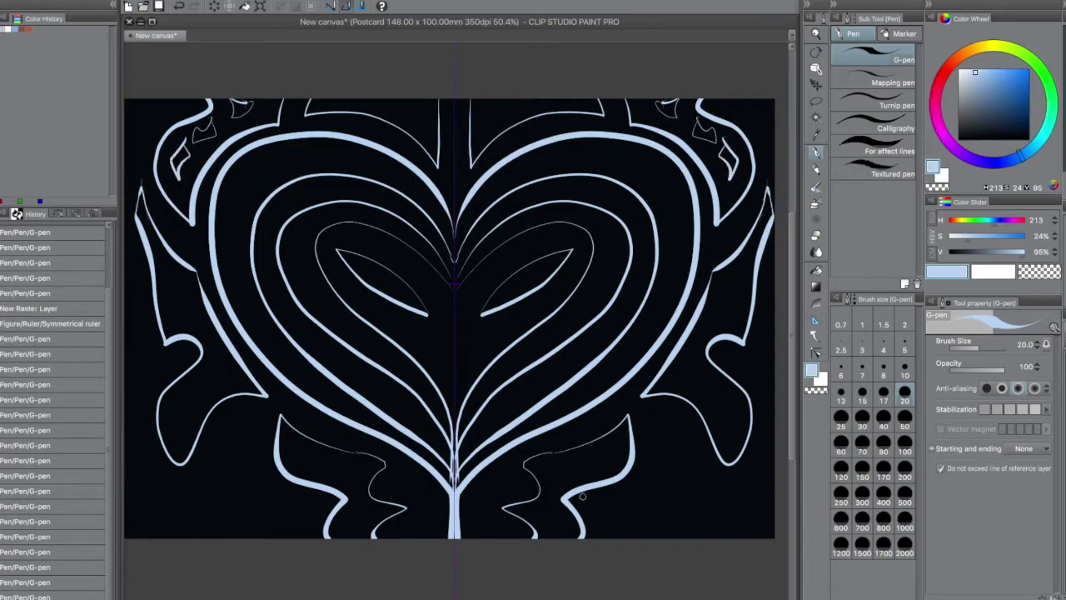
# Fill the lower corners with flame-like outlines and a slim leaf shape, and add pointed lines along the outer sides
pyautogui.moveTo(642, 421)
pyautogui.mouseDown()
pyautogui.moveTo(612, 538)
pyautogui.moveTo(696, 481)
pyautogui.moveTo(759, 477)
pyautogui.moveTo(760, 538)
pyautogui.mouseUp()
pyautogui.moveTo(650, 539)
pyautogui.mouseDown()
pyautogui.moveTo(638, 526)
pyautogui.moveTo(703, 507)
pyautogui.moveTo(743, 538)
pyautogui.moveTo(653, 506)
pyautogui.moveTo(718, 510)
pyautogui.moveTo(748, 537)
pyautogui.mouseUp()
pyautogui.hotkey('ctrl', 'z')
pyautogui.moveTo(768, 318); pyautogui.dragTo(737, 396)
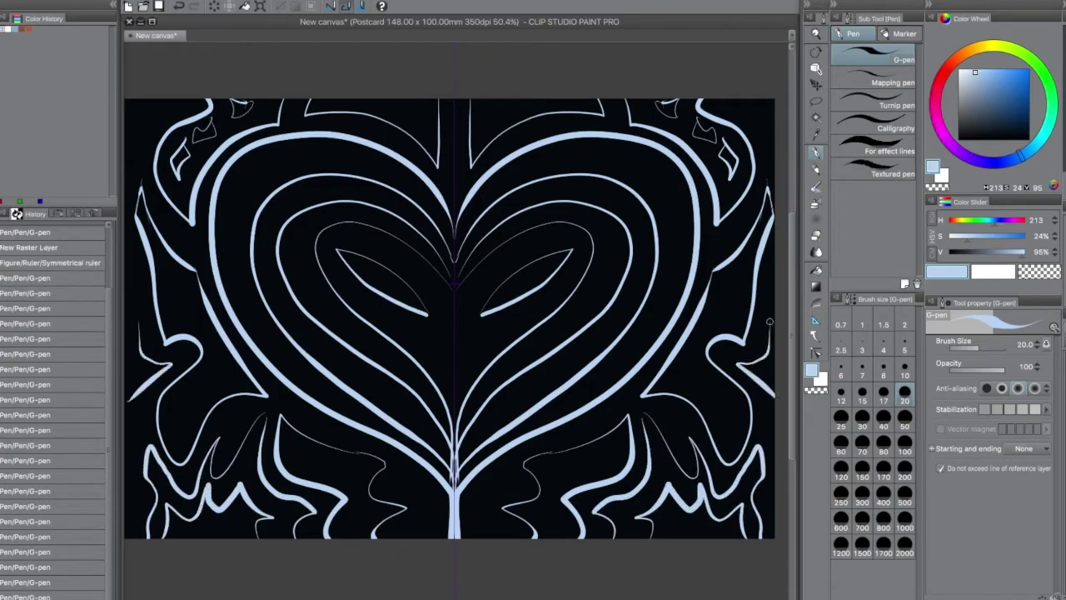
# Add curved accents along the canvas's upper edge and small leaf shapes on both sides of the heart's stem
pyautogui.moveTo(726, 98)
pyautogui.mouseDown()
pyautogui.moveTo(761, 134)
pyautogui.moveTo(775, 97)
pyautogui.mouseUp()
pyautogui.moveTo(500, 98); pyautogui.dragTo(581, 99)
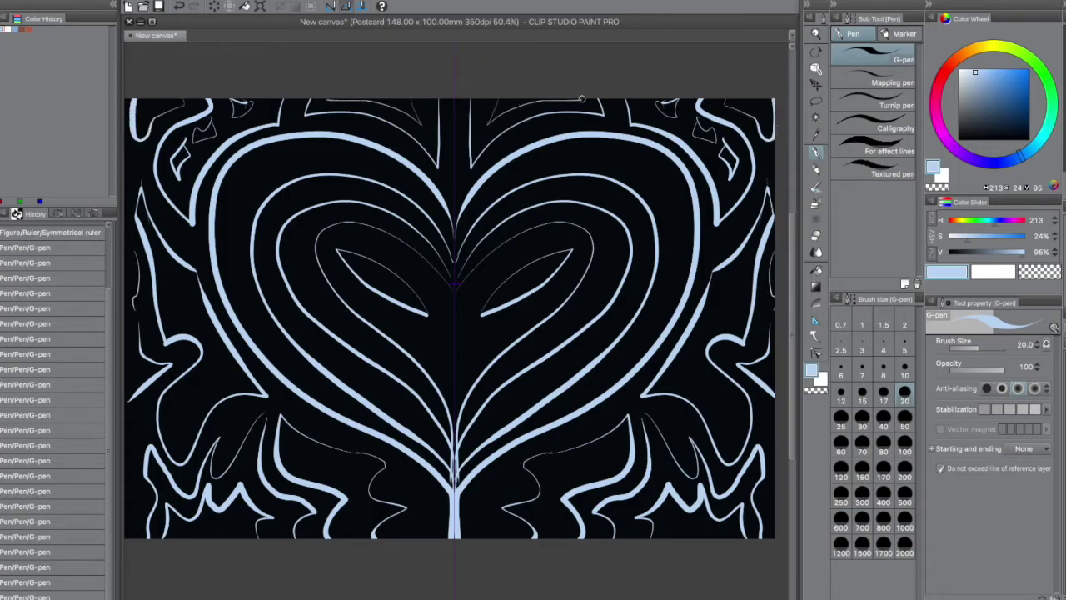
pyautogui.moveTo(476, 498)
pyautogui.mouseDown()
pyautogui.moveTo(513, 475)
pyautogui.moveTo(475, 502)
pyautogui.moveTo(471, 532)
pyautogui.moveTo(508, 527)
pyautogui.mouseUp()
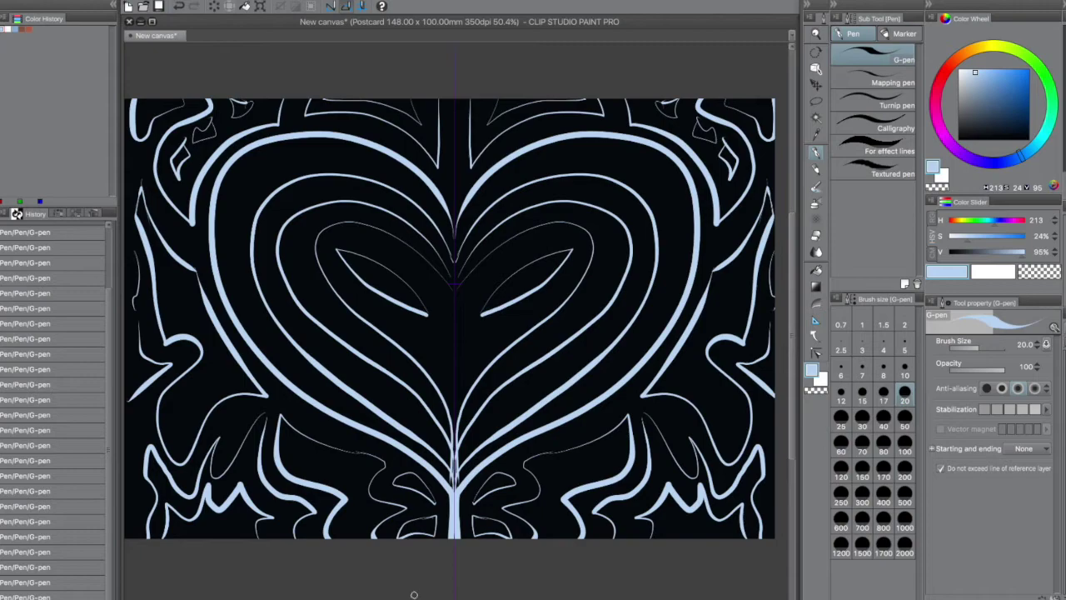
# Fill the outermost and innermost bands between the nested hearts with rows of zigzag triangles
pyautogui.moveTo(550, 425)
pyautogui.mouseDown()
pyautogui.moveTo(654, 312)
pyautogui.moveTo(678, 193)
pyautogui.moveTo(644, 200)
pyautogui.moveTo(623, 176)
pyautogui.moveTo(566, 166)
pyautogui.moveTo(536, 175)
pyautogui.moveTo(511, 184)
pyautogui.moveTo(453, 261)
pyautogui.mouseUp()
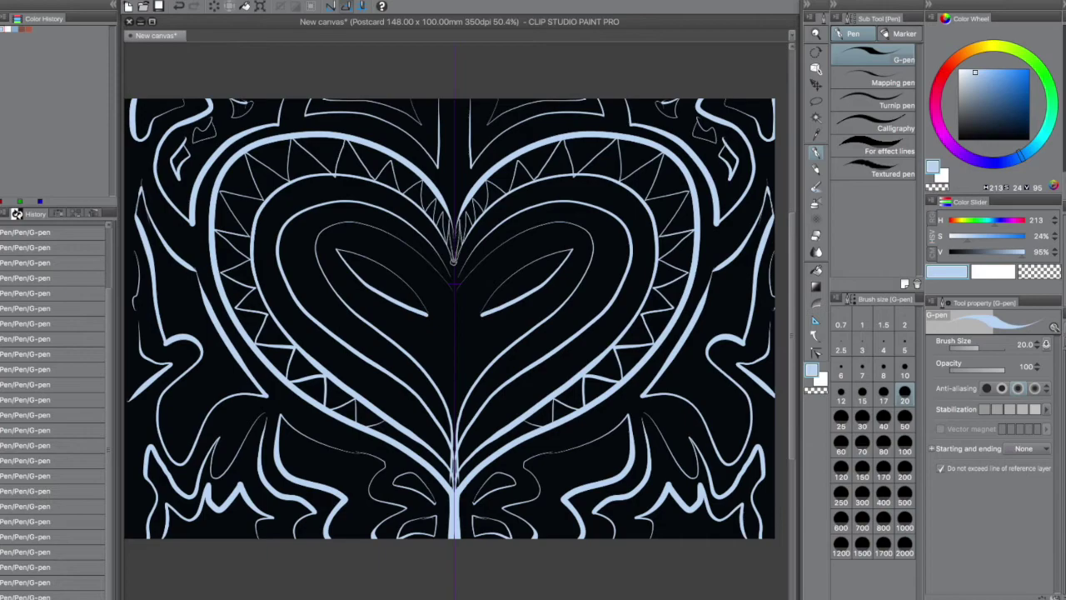
pyautogui.moveTo(495, 376); pyautogui.dragTo(535, 361)
pyautogui.moveTo(579, 311)
pyautogui.mouseDown()
pyautogui.moveTo(603, 260)
pyautogui.moveTo(585, 227)
pyautogui.moveTo(508, 220)
pyautogui.moveTo(479, 245)
pyautogui.mouseUp()
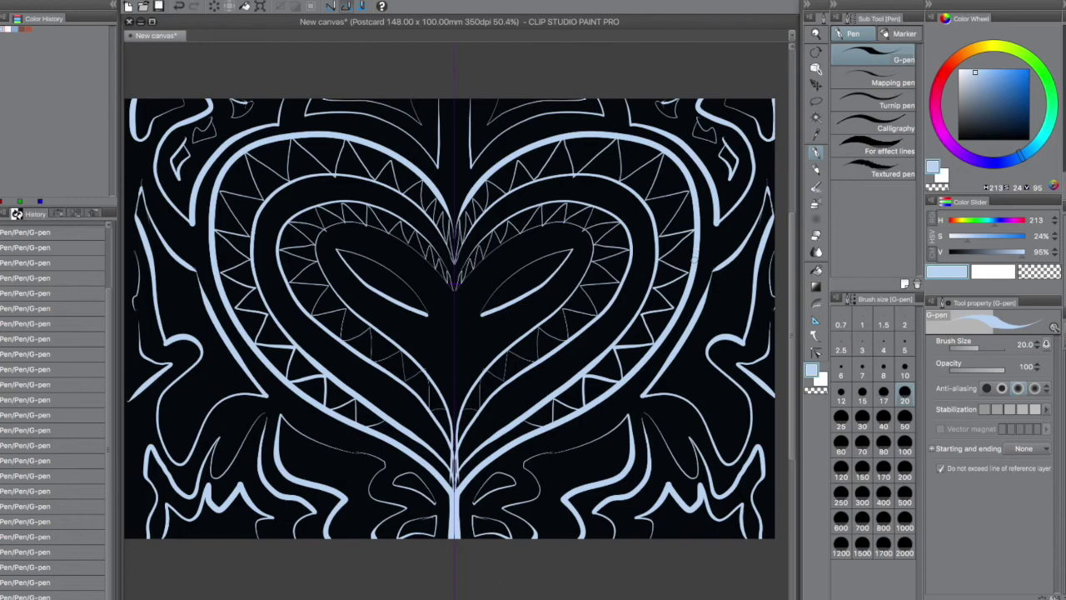
# Draw a thin wavy contour inside the mirrored leaf shapes beneath the heart
pyautogui.moveTo(550, 478)
pyautogui.mouseDown()
pyautogui.moveTo(563, 460)
pyautogui.moveTo(617, 443)
pyautogui.moveTo(554, 463)
pyautogui.moveTo(576, 478)
pyautogui.moveTo(559, 537)
pyautogui.moveTo(545, 499)
pyautogui.mouseUp()
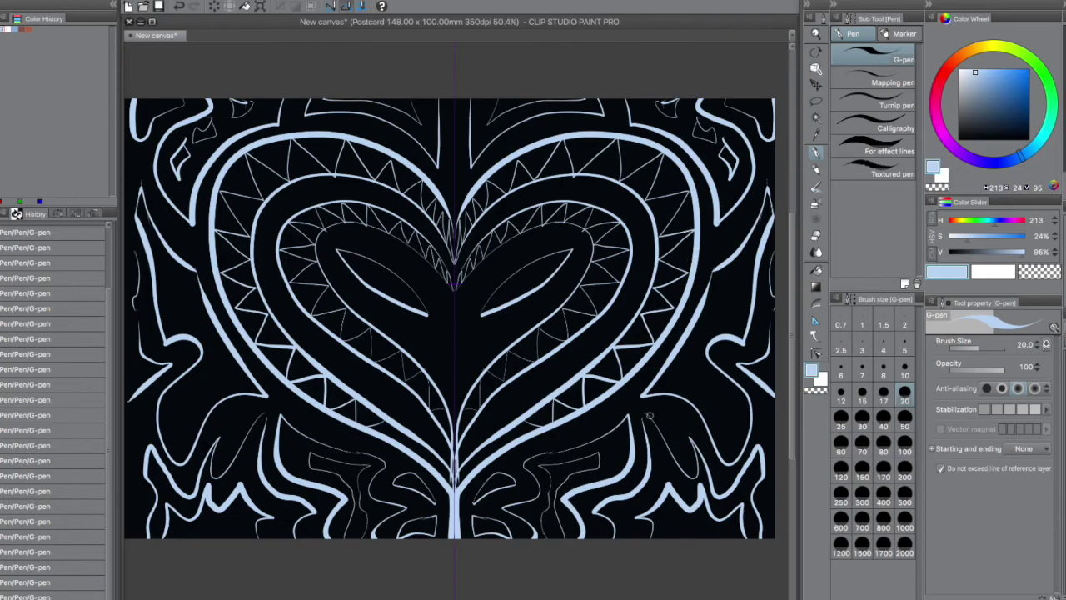